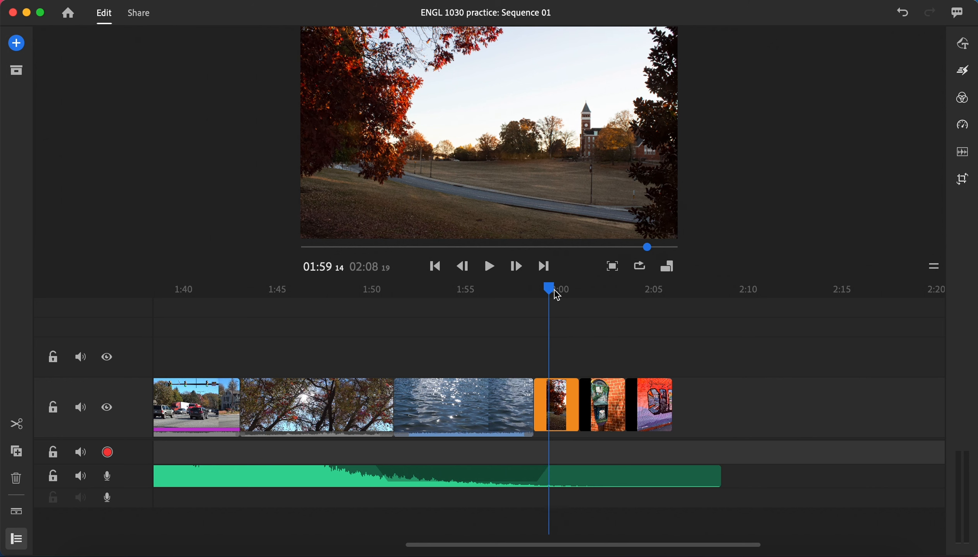
Preview the three still photos at the end of the sequence by scrubbing through and playing them.
{"action": "left_click_drag", "start_coordinate": [553, 289], "coordinate": [597, 308]}
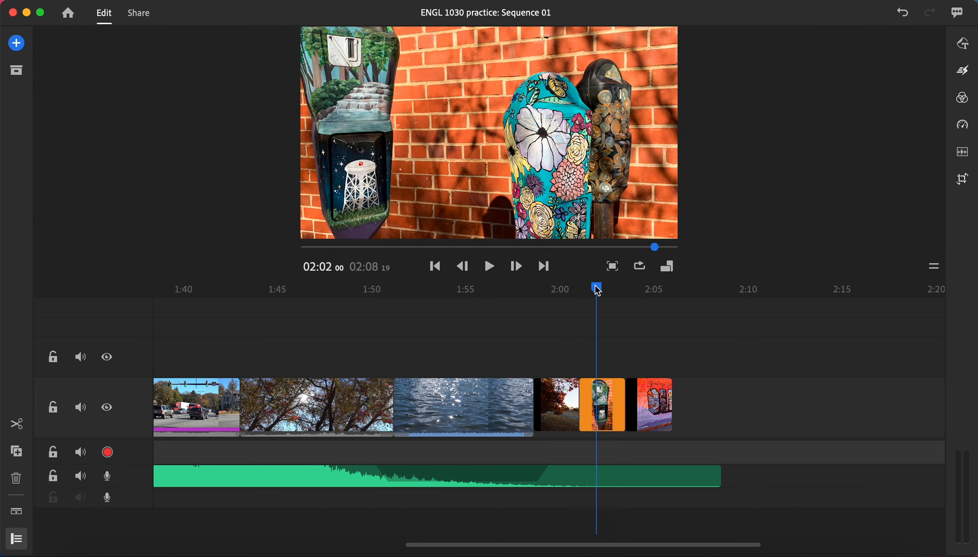
{"action": "left_click_drag", "start_coordinate": [598, 292], "coordinate": [649, 296]}
{"action": "left_click", "coordinate": [647, 400]}
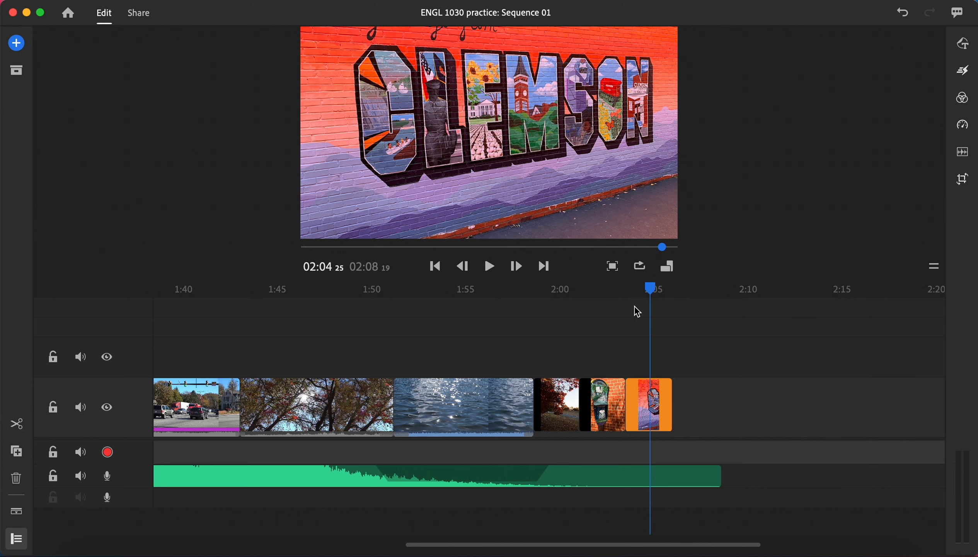
{"action": "left_click_drag", "start_coordinate": [651, 291], "coordinate": [567, 314]}
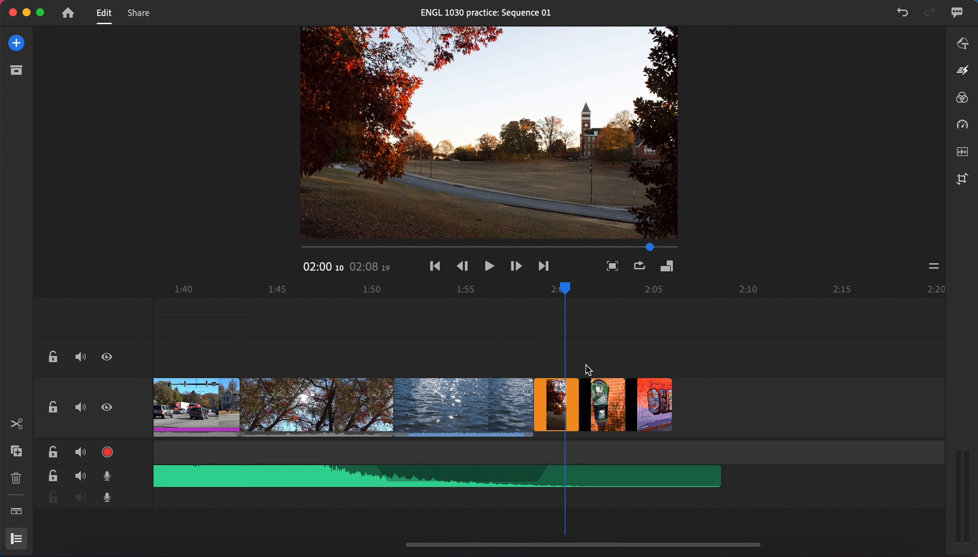
{"action": "left_click_drag", "start_coordinate": [565, 287], "coordinate": [528, 295]}
{"action": "left_click", "coordinate": [490, 267]}
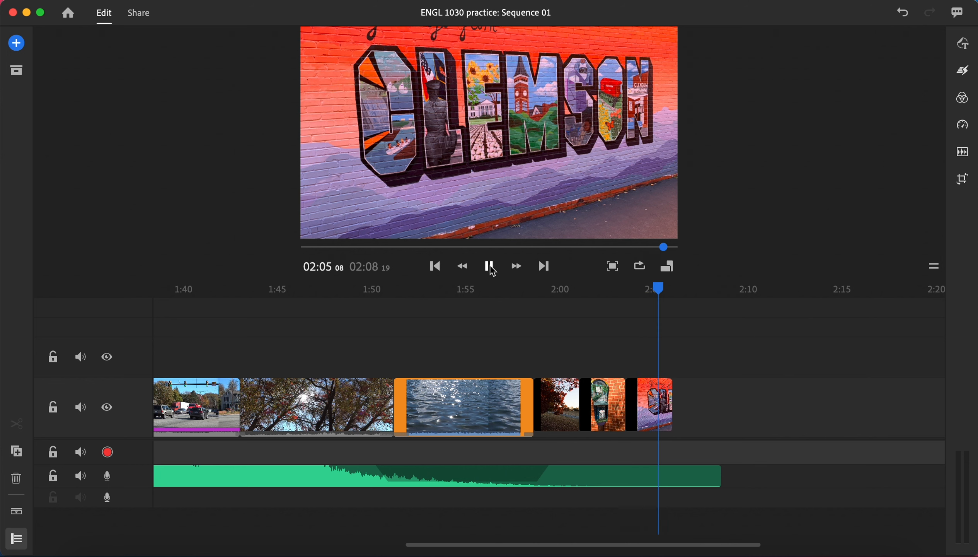
{"action": "left_click", "coordinate": [491, 267]}
{"action": "left_click_drag", "start_coordinate": [668, 289], "coordinate": [537, 299]}
{"action": "left_click", "coordinate": [566, 392]}
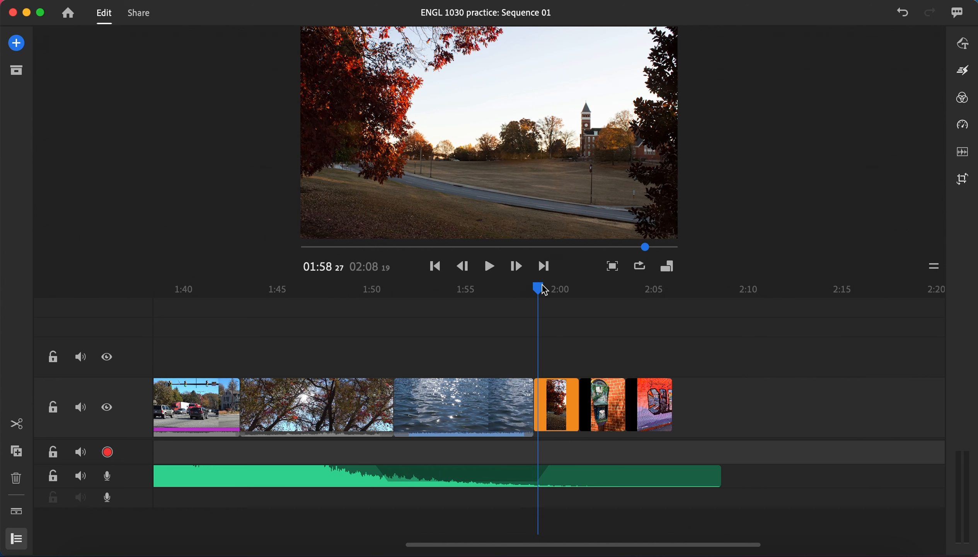
{"action": "left_click_drag", "start_coordinate": [539, 288], "coordinate": [568, 304]}
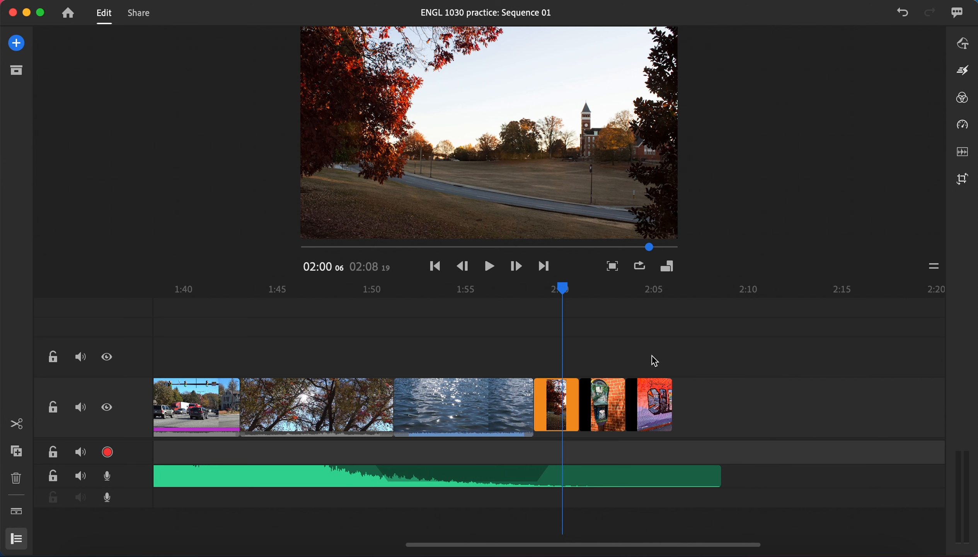
{"action": "left_click", "coordinate": [651, 338]}
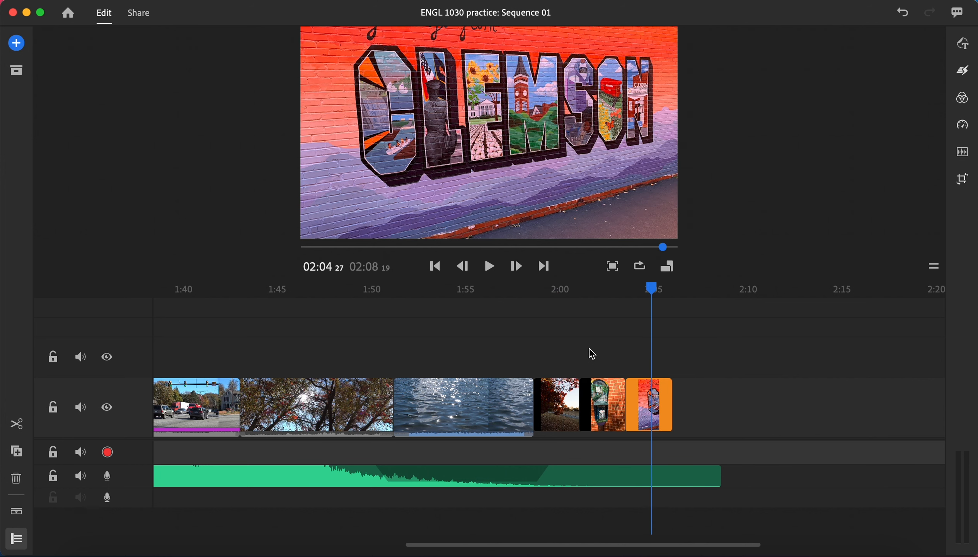
{"action": "left_click_drag", "start_coordinate": [657, 290], "coordinate": [643, 328]}
{"action": "left_click", "coordinate": [598, 393]}
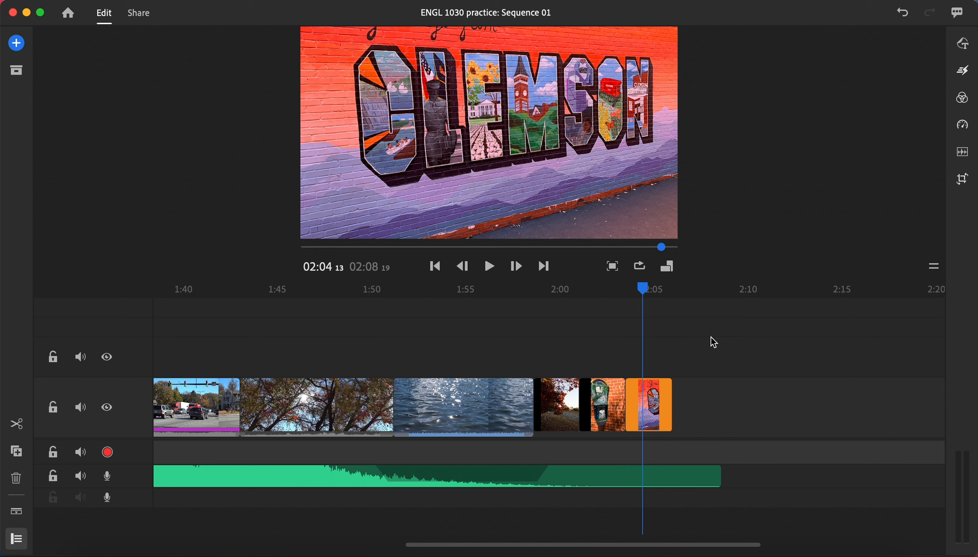
Select all three still photos at the end of the sequence and enable Pan and Zoom on them.
{"action": "left_click_drag", "start_coordinate": [712, 337], "coordinate": [561, 420]}
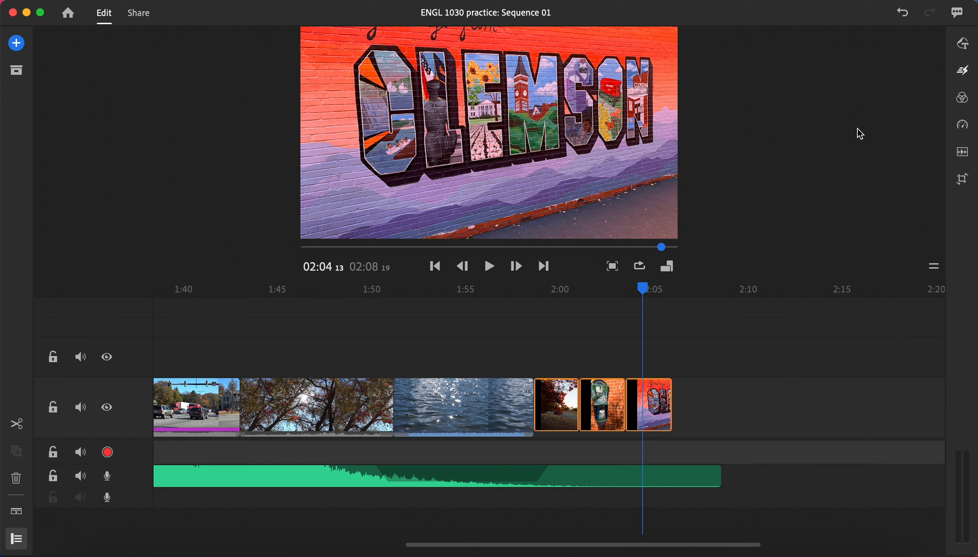
{"action": "left_click", "coordinate": [964, 72]}
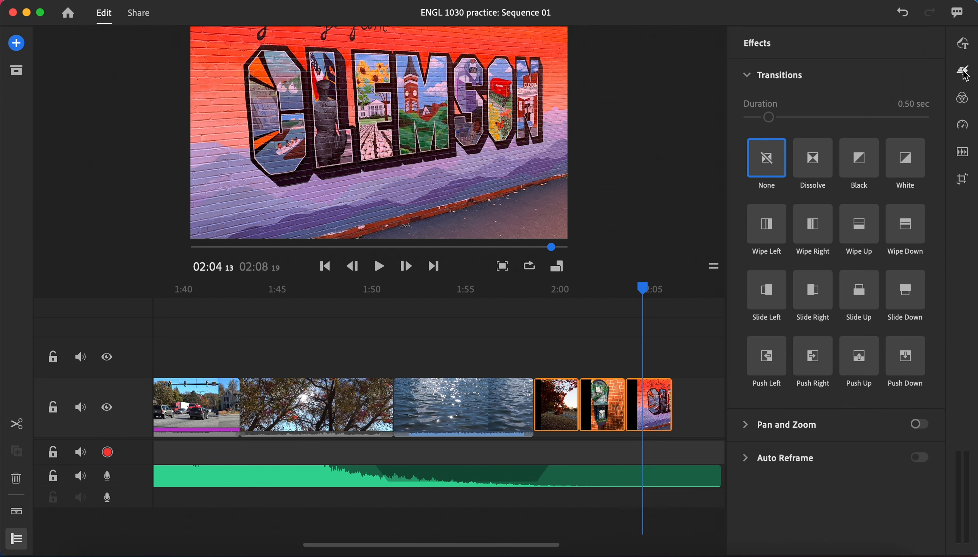
{"action": "left_click", "coordinate": [751, 75]}
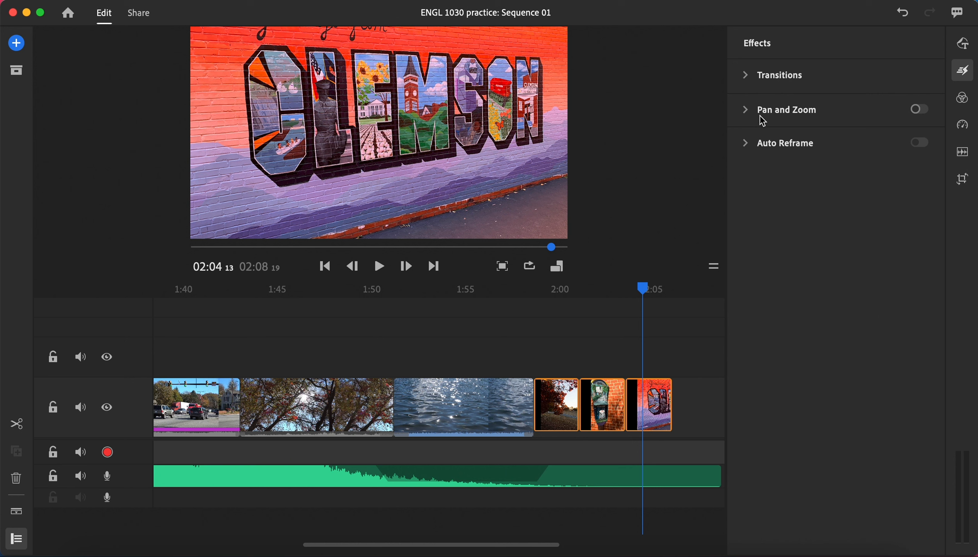
{"action": "mouse_move", "coordinate": [762, 119]}
{"action": "left_click", "coordinate": [920, 110]}
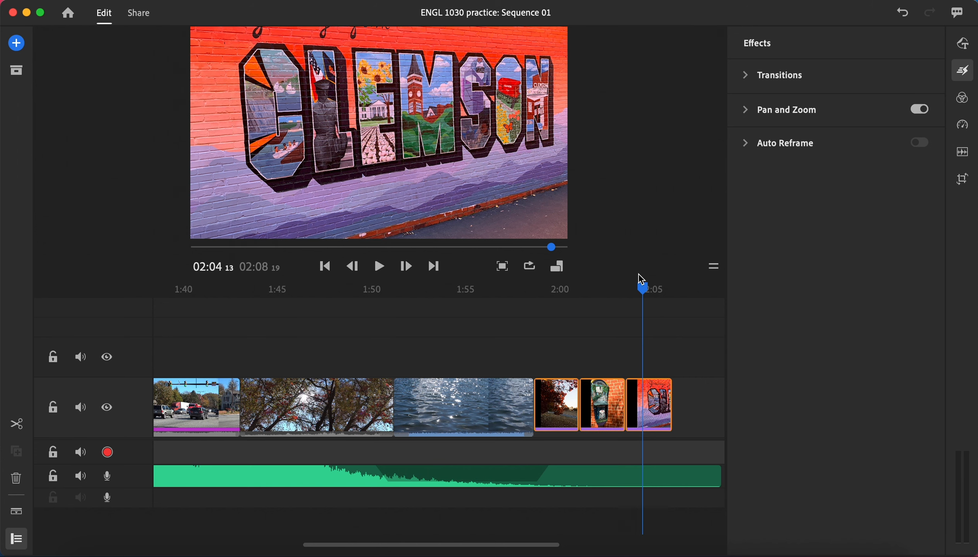
Play the sequence from the end of the water clip to review the motion on the three photos.
{"action": "left_click_drag", "start_coordinate": [642, 279], "coordinate": [524, 325]}
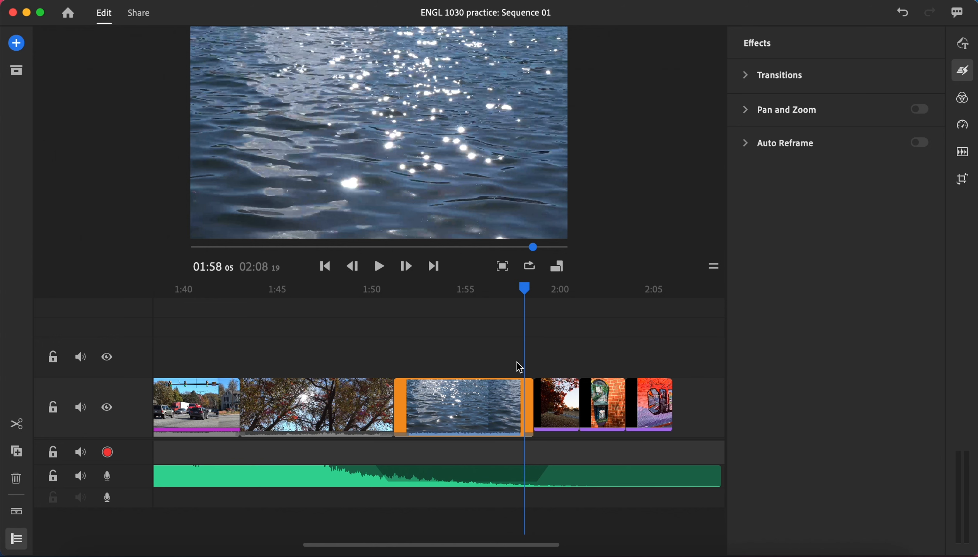
{"action": "left_click", "coordinate": [963, 70]}
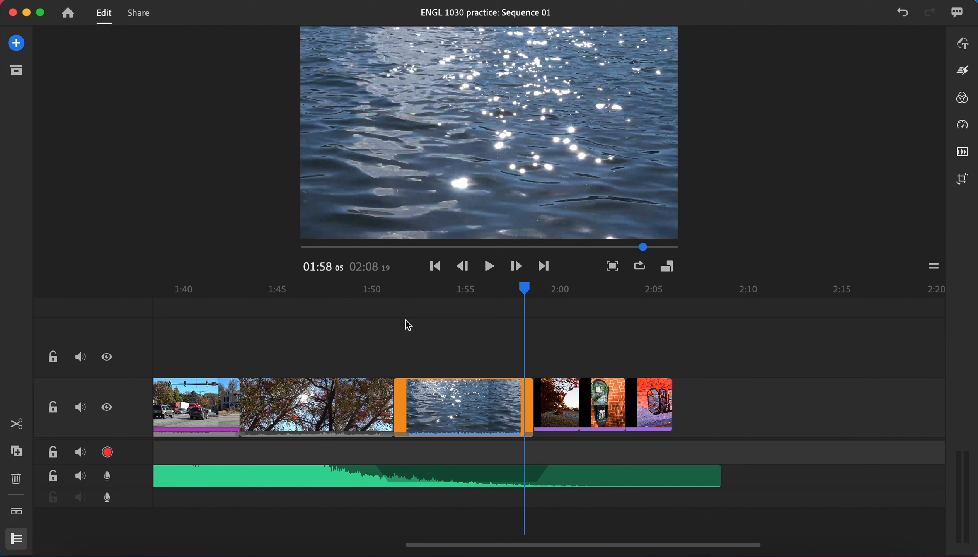
{"action": "left_click", "coordinate": [489, 269]}
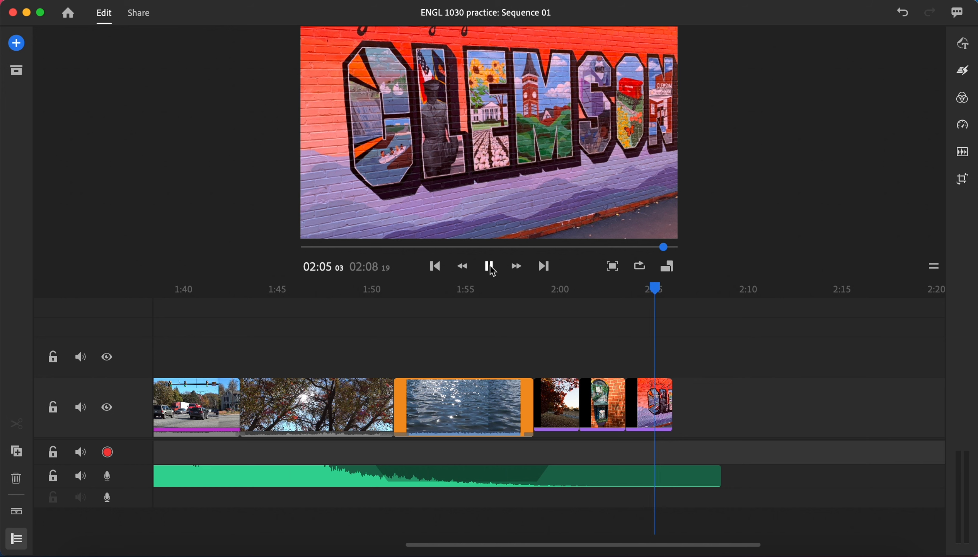
{"action": "left_click", "coordinate": [491, 268]}
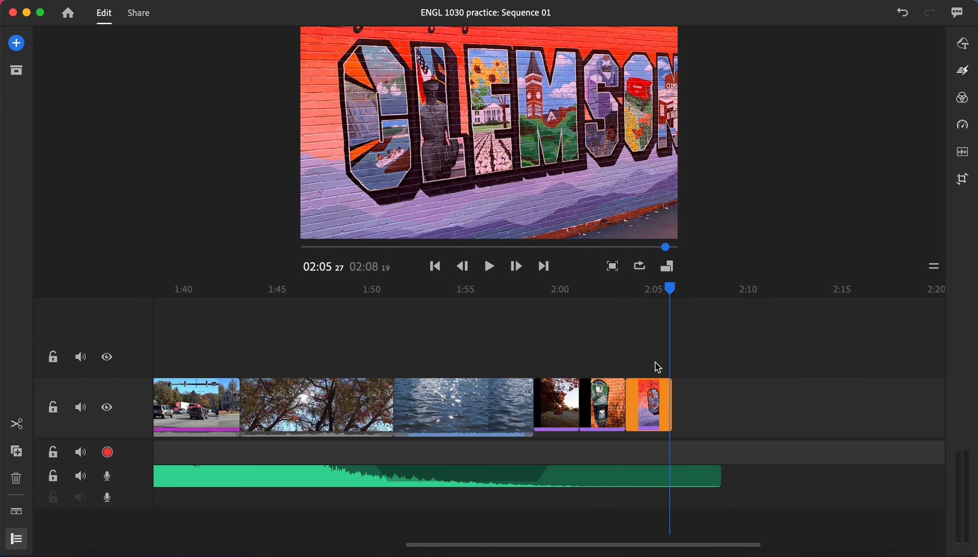
Select all three still photos again and disable Pan and Zoom on them.
{"action": "left_click", "coordinate": [713, 351]}
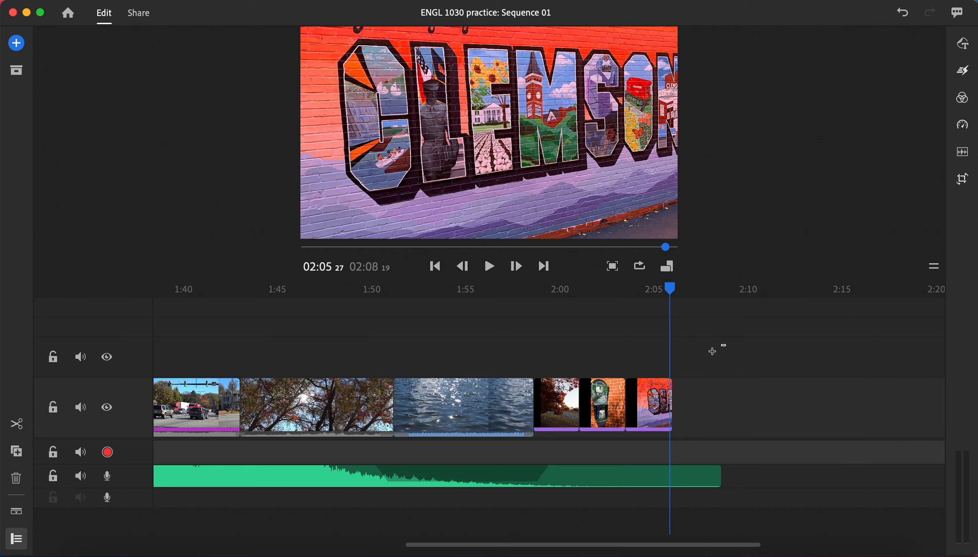
{"action": "left_click_drag", "start_coordinate": [725, 344], "coordinate": [556, 431]}
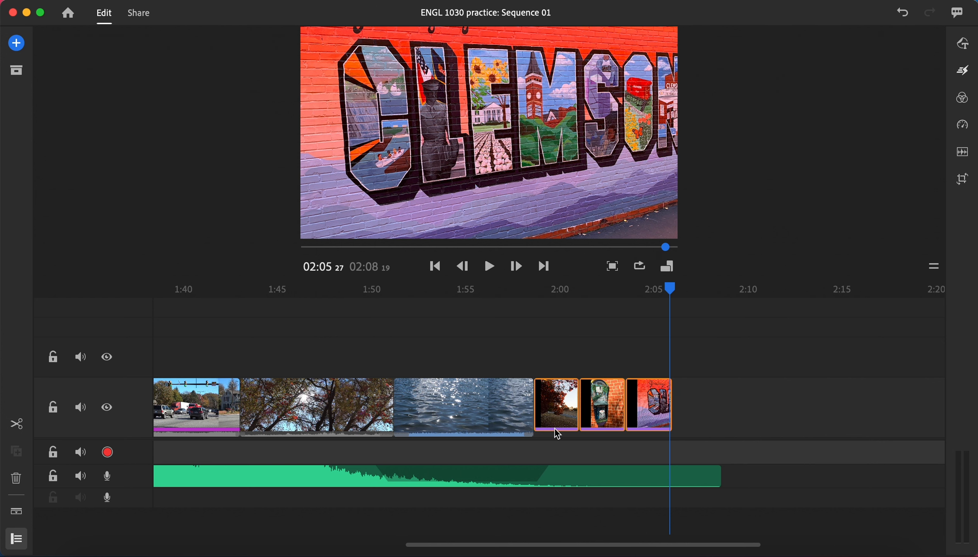
{"action": "left_click", "coordinate": [964, 71]}
{"action": "left_click", "coordinate": [919, 109]}
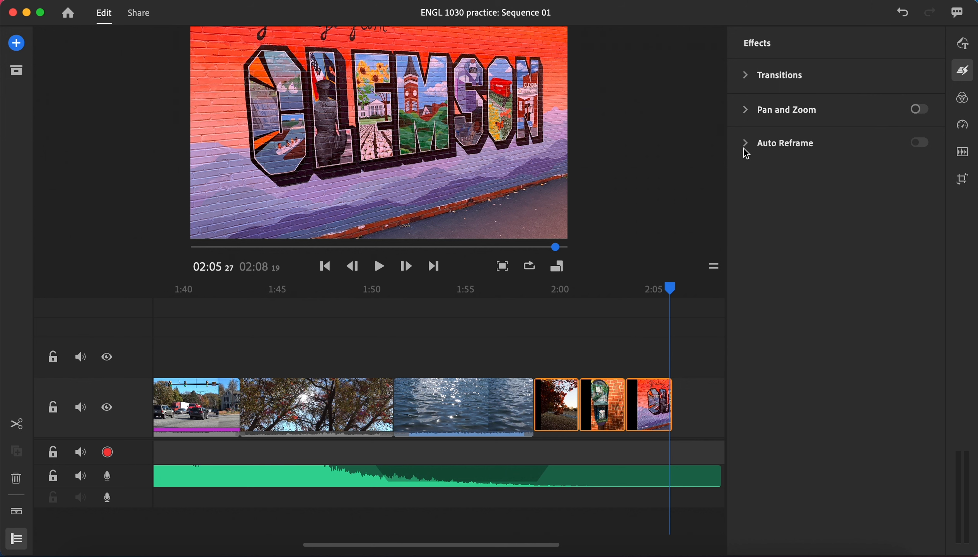
Enable Pan and Zoom on only the first still photo, the campus lawn, and reveal the effect's settings.
{"action": "left_click", "coordinate": [686, 328]}
{"action": "left_click", "coordinate": [616, 404]}
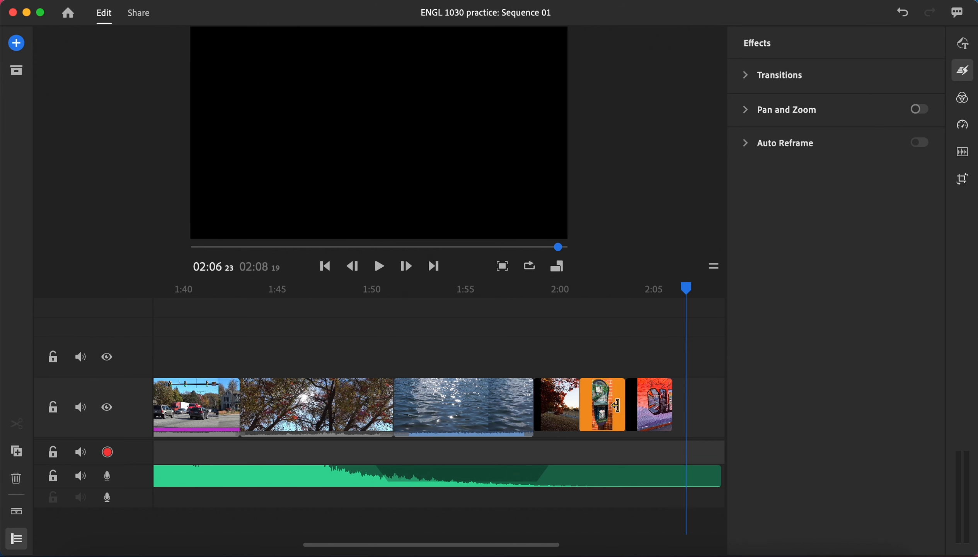
{"action": "left_click", "coordinate": [563, 406]}
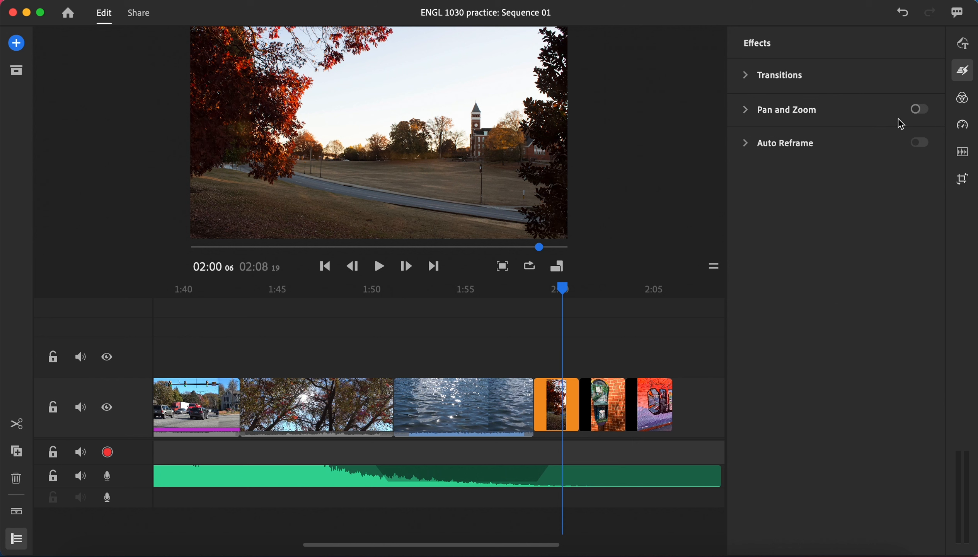
{"action": "left_click", "coordinate": [921, 111]}
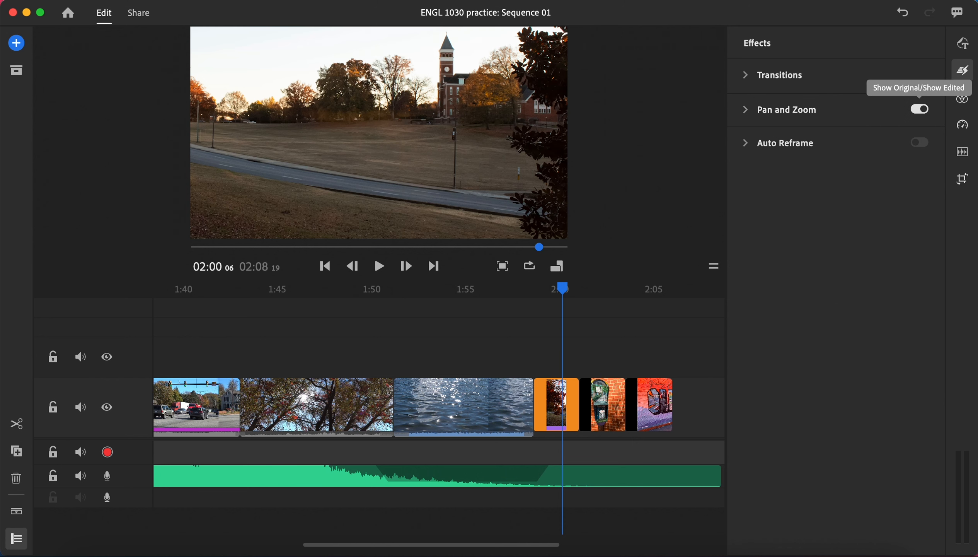
{"action": "left_click", "coordinate": [747, 111]}
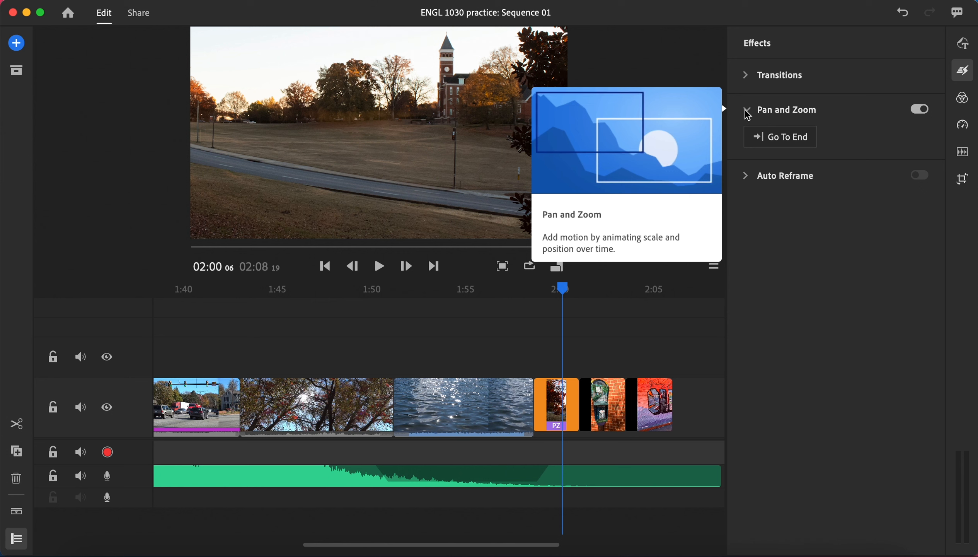
Activate the campus photo's End frame and shrink it slightly toward its lower-right corner.
{"action": "left_click", "coordinate": [761, 144]}
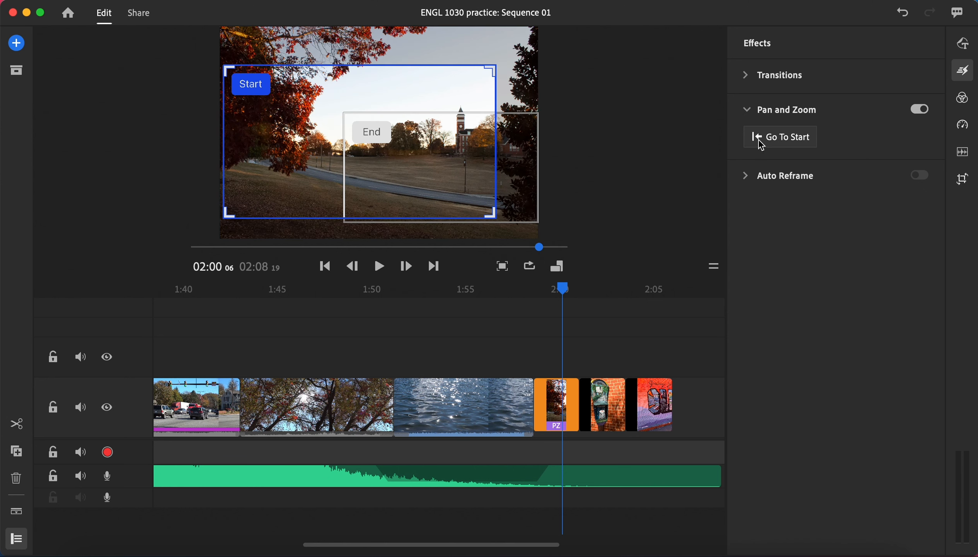
{"action": "left_click", "coordinate": [764, 136]}
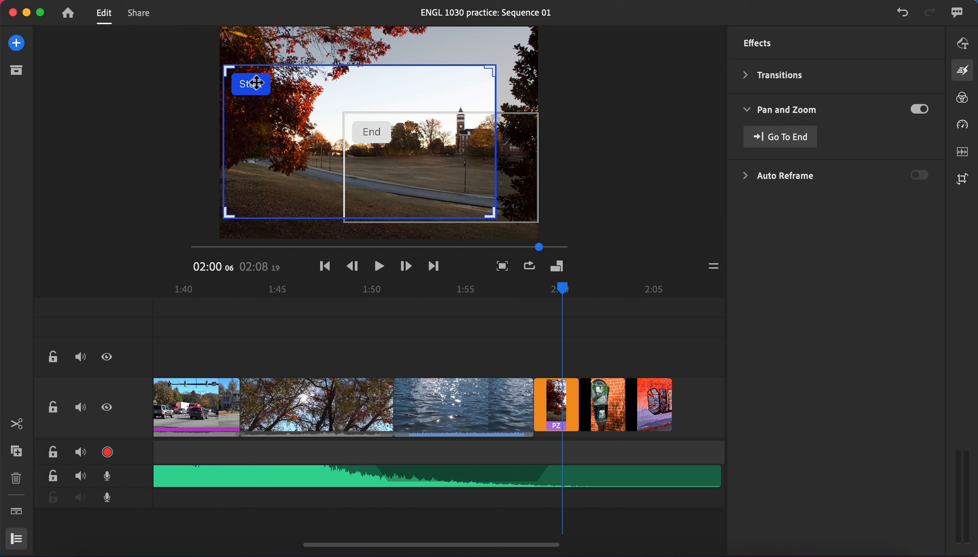
{"action": "left_click", "coordinate": [411, 169]}
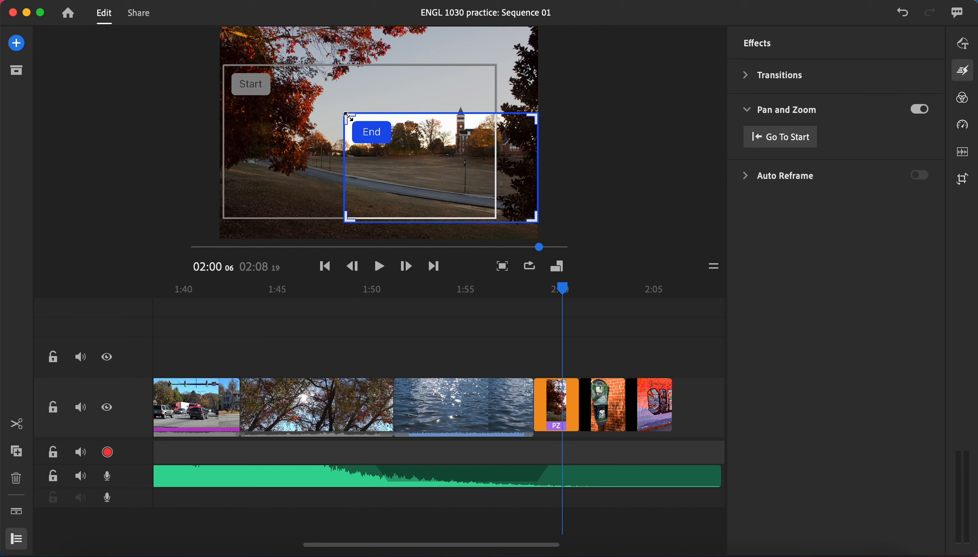
{"action": "left_click_drag", "start_coordinate": [349, 116], "coordinate": [366, 125]}
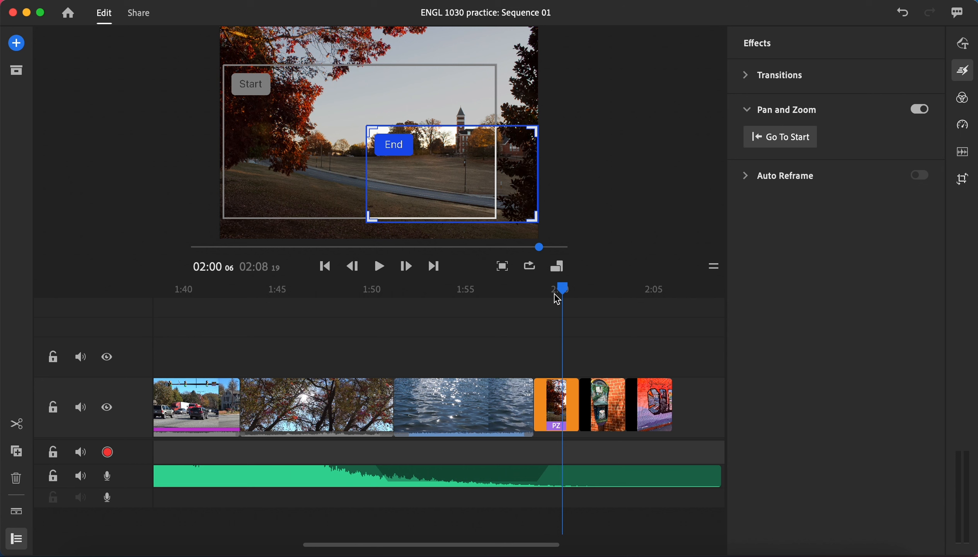
Move the campus photo's End frame up around the clock tower and shrink it slightly toward its upper-right corner.
{"action": "left_click_drag", "start_coordinate": [565, 291], "coordinate": [564, 292]}
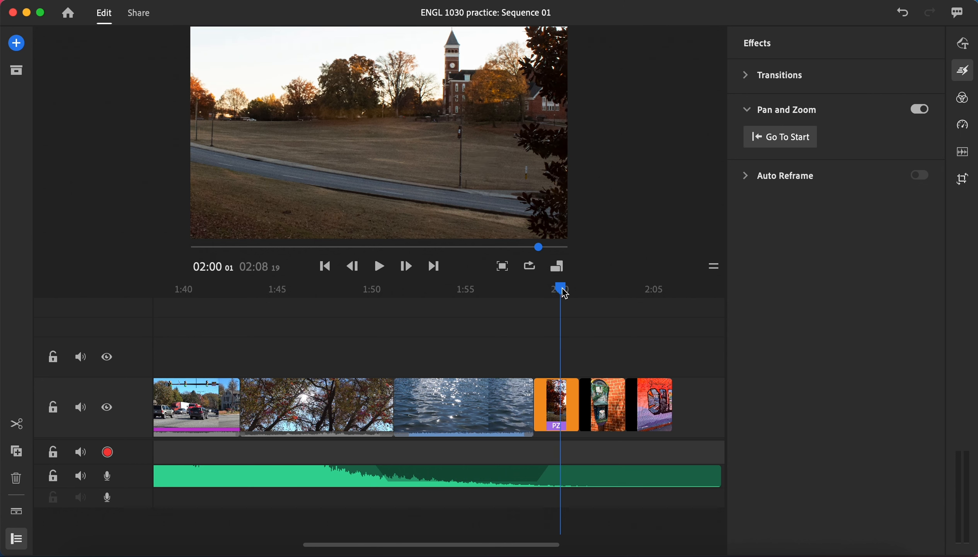
{"action": "left_click", "coordinate": [753, 142]}
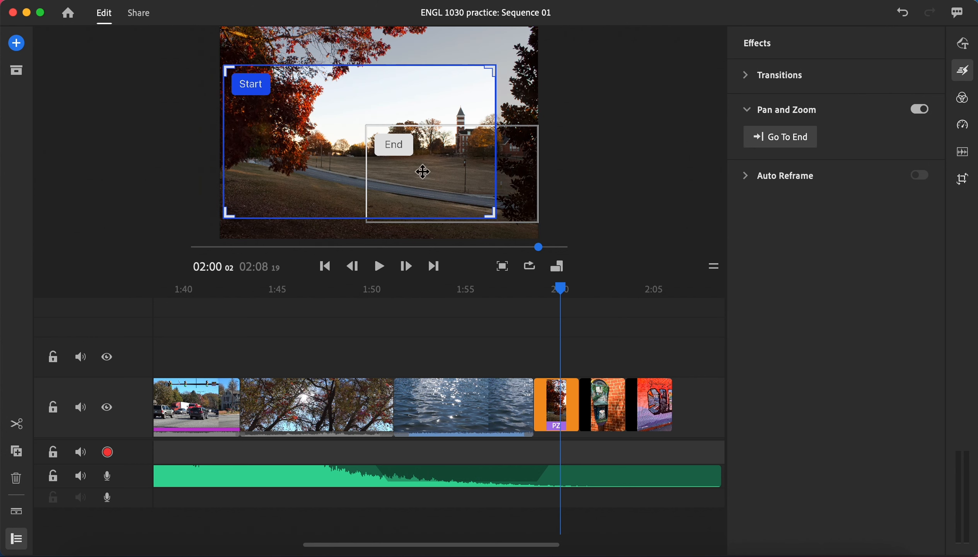
{"action": "left_click", "coordinate": [423, 167]}
{"action": "left_click_drag", "start_coordinate": [435, 163], "coordinate": [439, 122]}
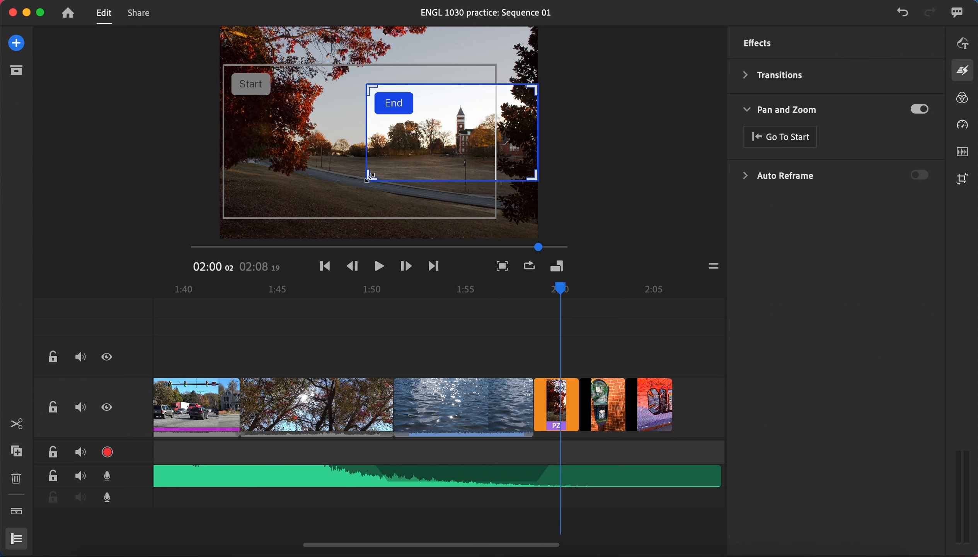
{"action": "left_click_drag", "start_coordinate": [368, 180], "coordinate": [381, 176]}
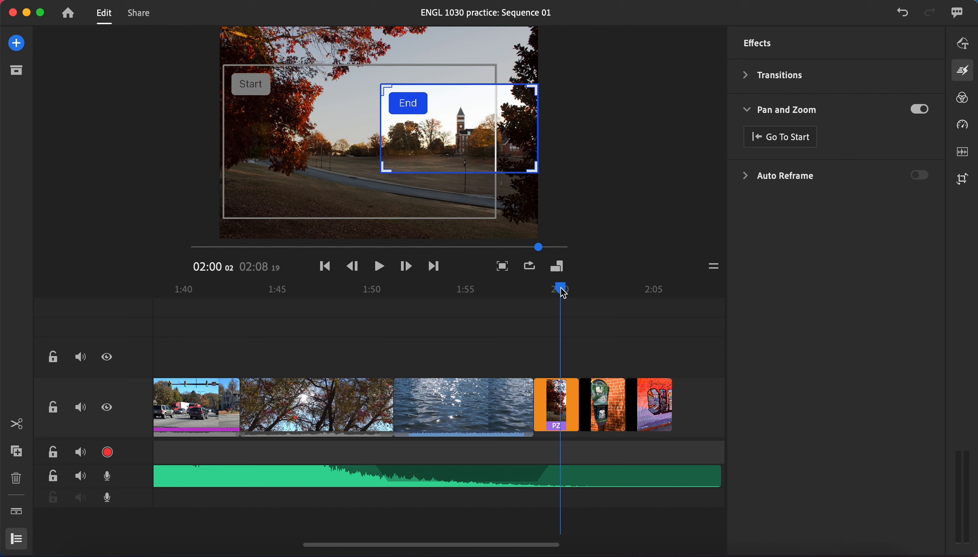
Play from the water clip into the campus photo to review its pan and zoom, and return to the photo's beginning.
{"action": "left_click_drag", "start_coordinate": [561, 287], "coordinate": [499, 289]}
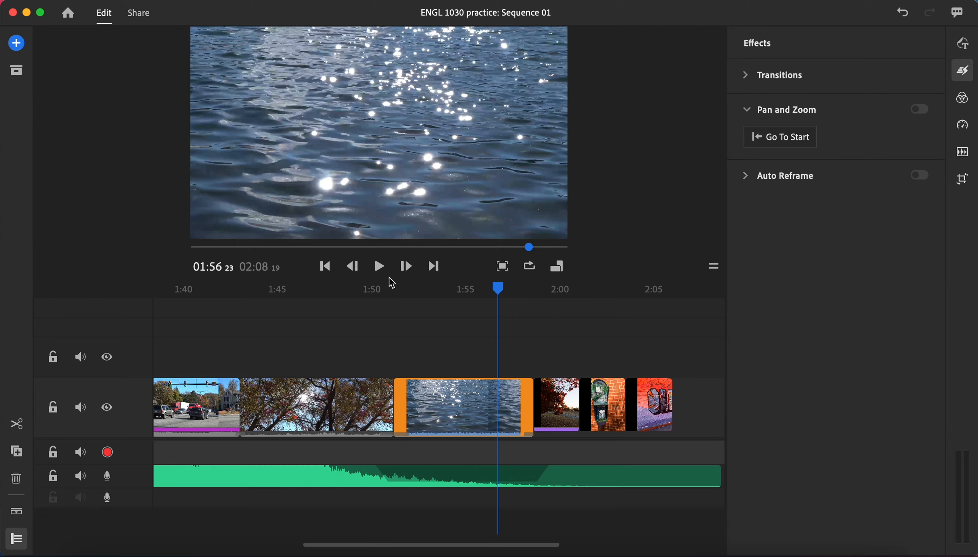
{"action": "left_click", "coordinate": [382, 272]}
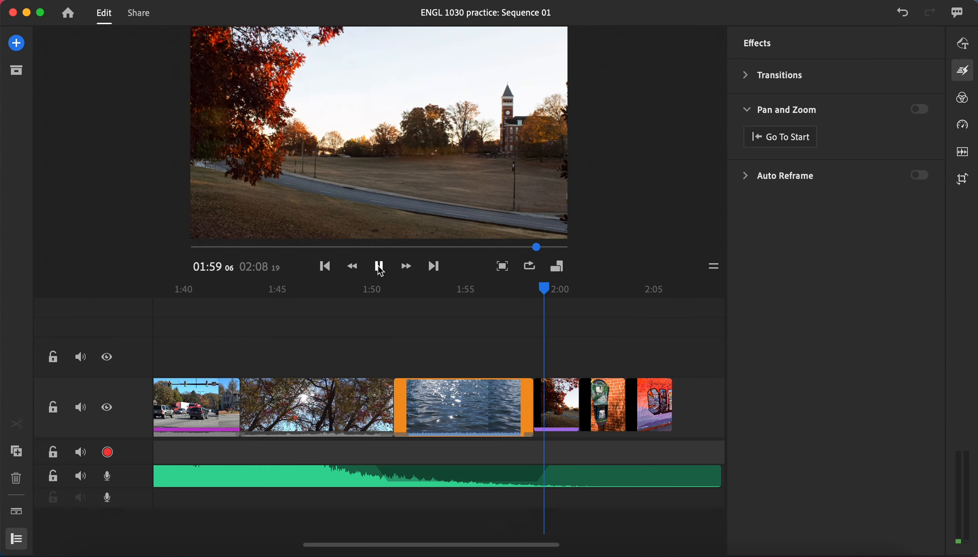
{"action": "left_click", "coordinate": [381, 271]}
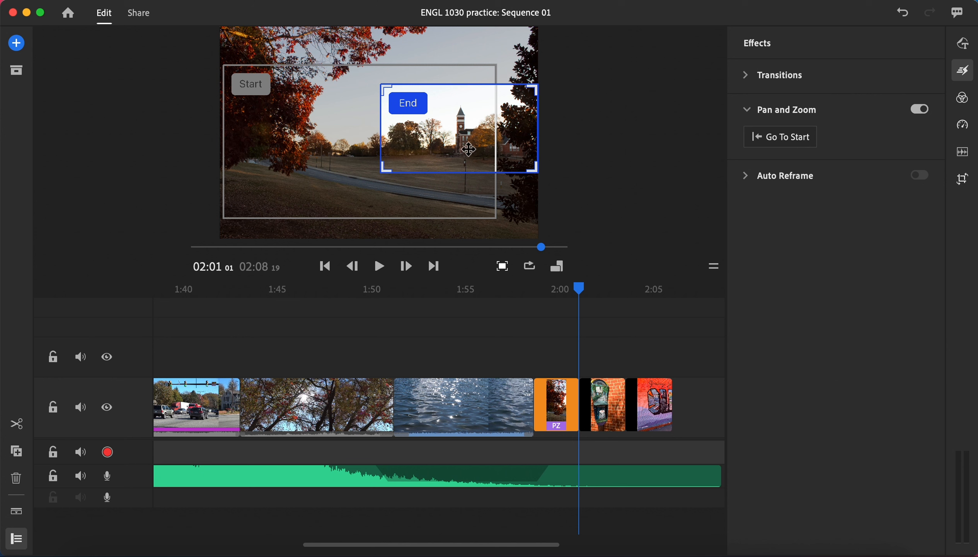
{"action": "left_click_drag", "start_coordinate": [559, 294], "coordinate": [544, 296]}
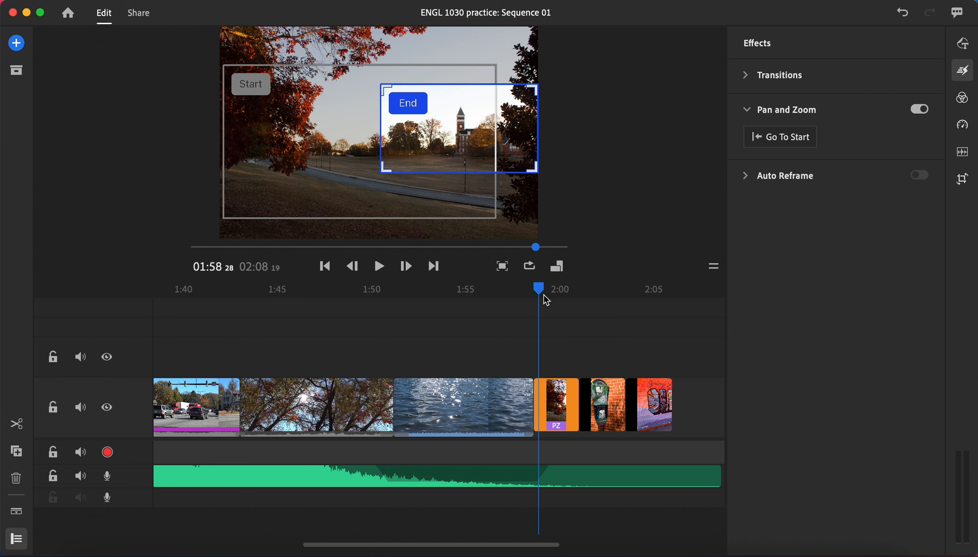
Play the campus photo through once more to check the speed of its pan and zoom.
{"action": "left_click", "coordinate": [379, 267]}
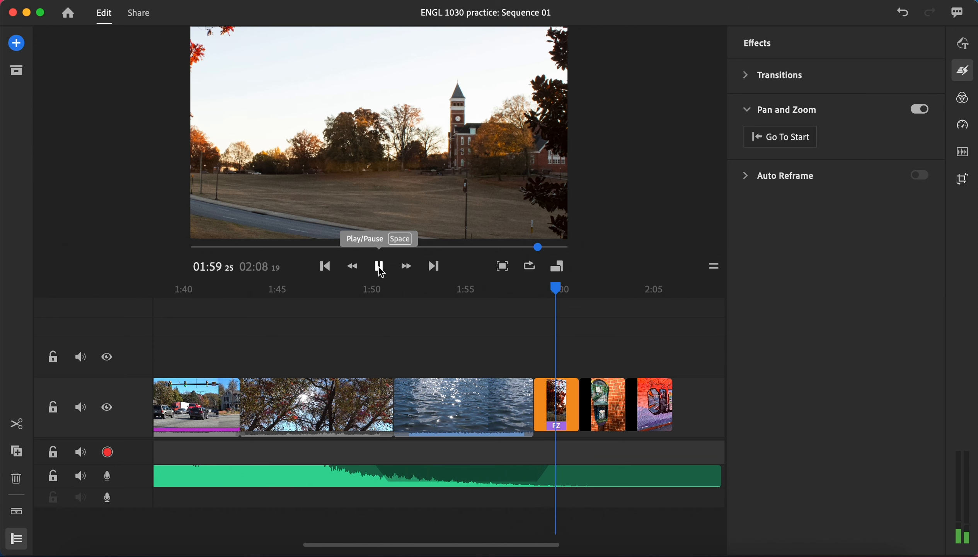
{"action": "left_click", "coordinate": [380, 268]}
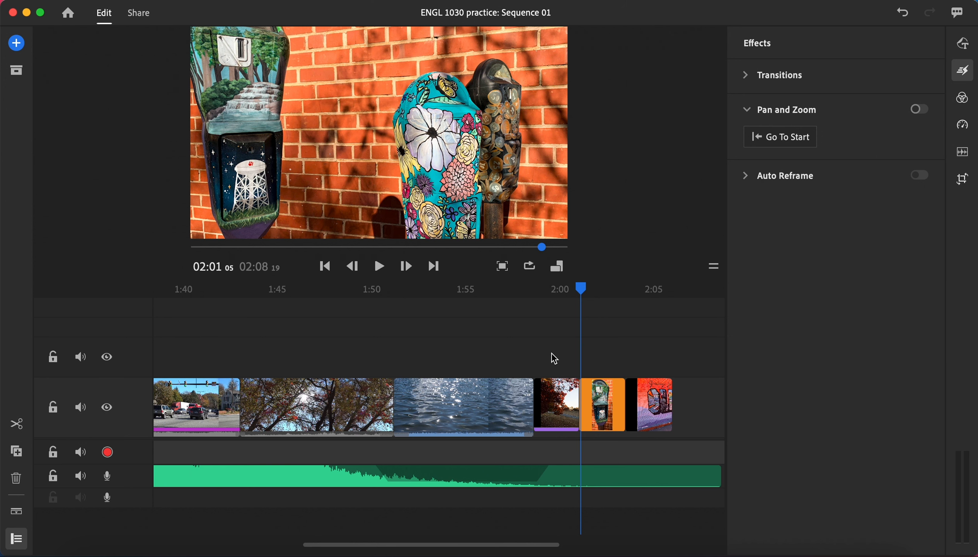
Lengthen the campus photo to end near 2:10 on the timeline, and play it from the end of the water clip.
{"action": "left_click", "coordinate": [565, 399]}
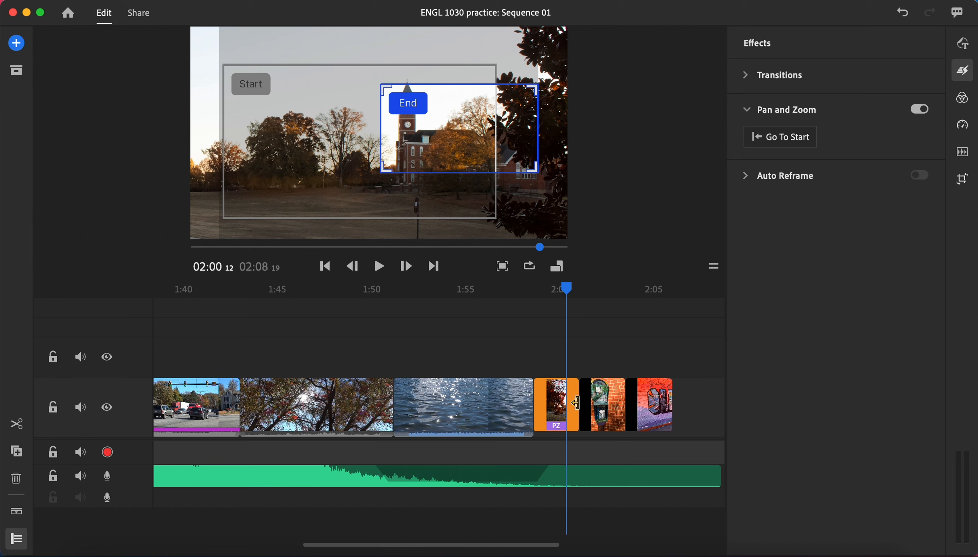
{"action": "left_click_drag", "start_coordinate": [575, 402], "coordinate": [715, 414]}
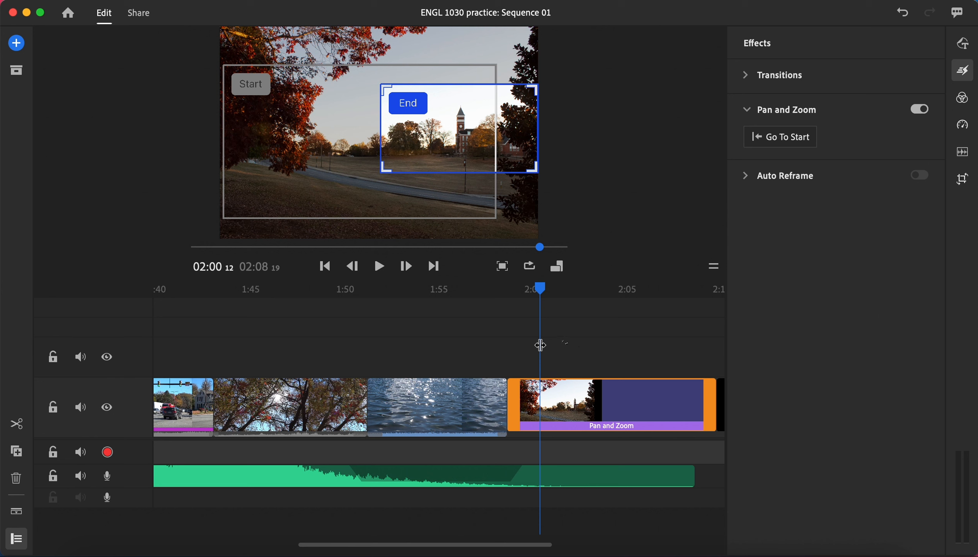
{"action": "left_click_drag", "start_coordinate": [543, 295], "coordinate": [494, 297]}
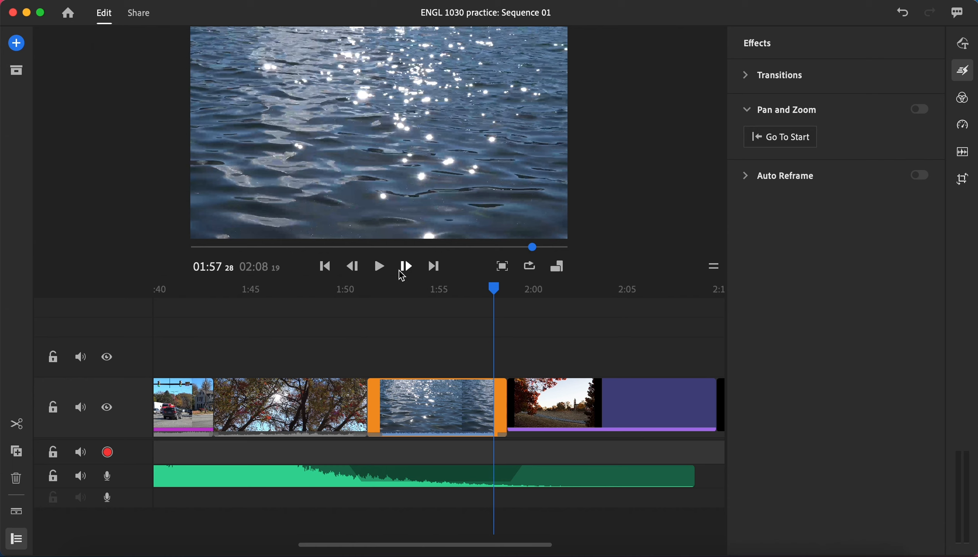
{"action": "left_click", "coordinate": [379, 267]}
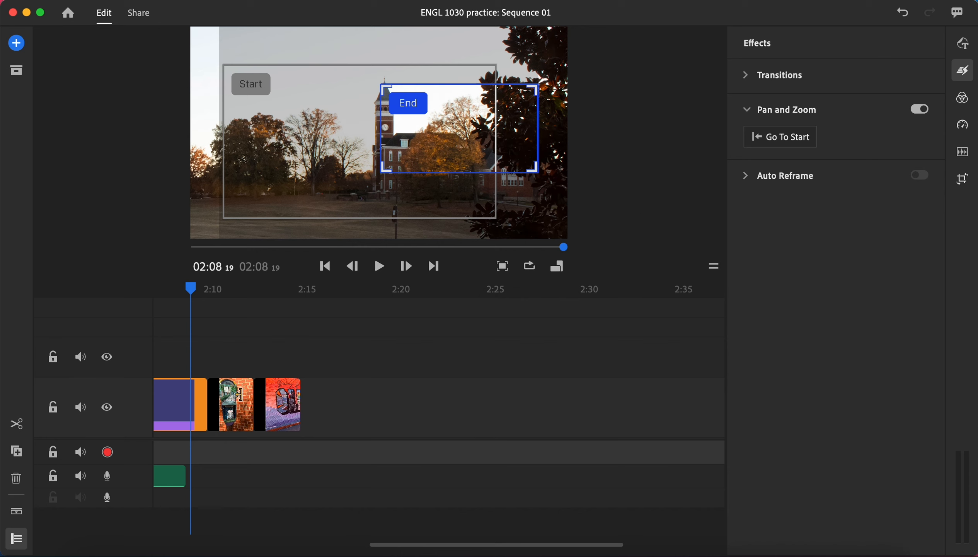
Lengthen the parking meter photo on the timeline to about 11 seconds, ending between 2:20 and 2:21.
{"action": "left_click", "coordinate": [239, 387]}
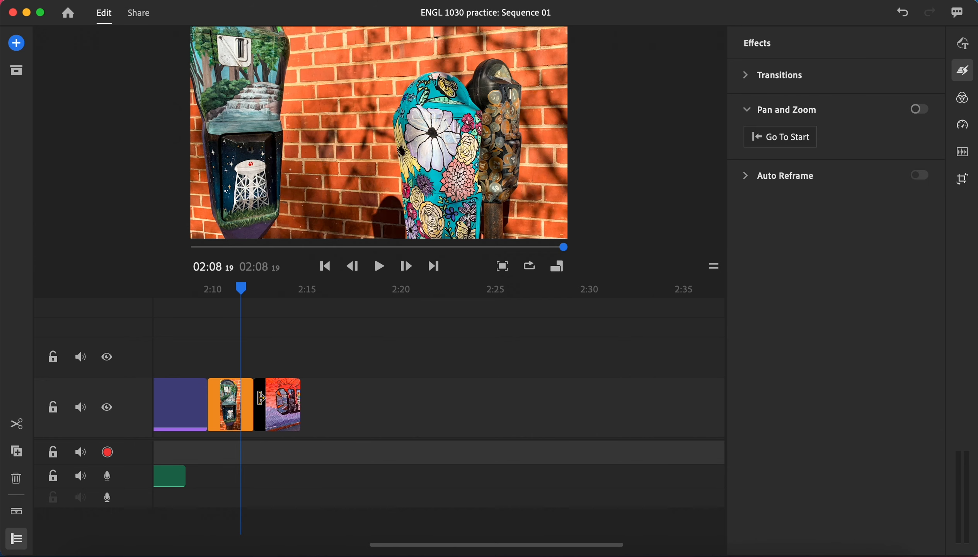
{"action": "left_click_drag", "start_coordinate": [252, 402], "coordinate": [430, 421]}
{"action": "left_click_drag", "start_coordinate": [419, 422], "coordinate": [408, 422]}
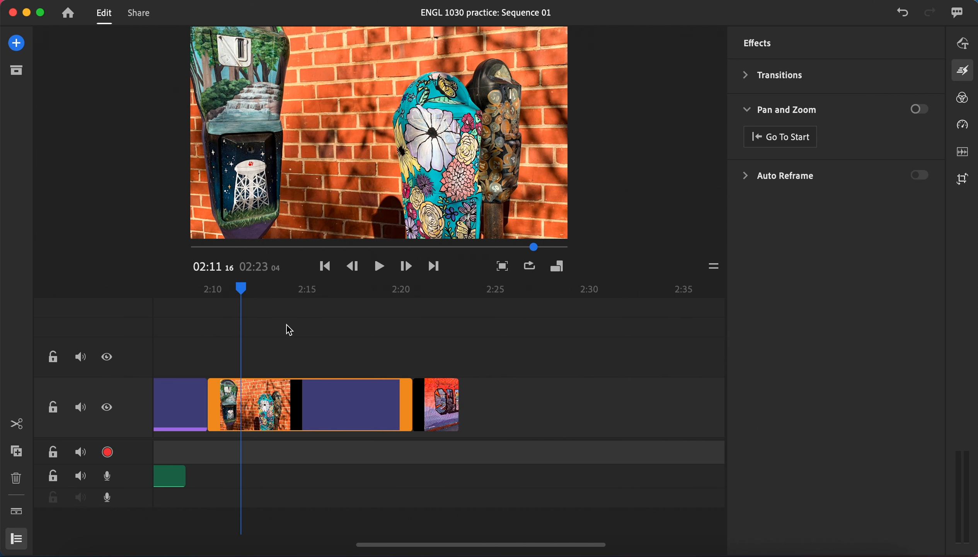
Enable Pan and Zoom on the parking meter photo and shift its End frame slightly right and down over the flowered meter.
{"action": "left_click", "coordinate": [927, 110]}
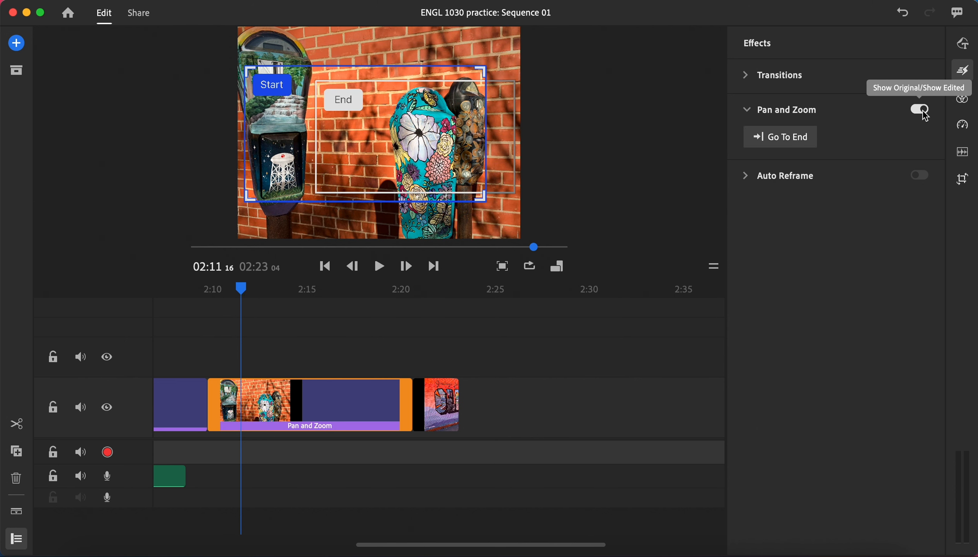
{"action": "left_click", "coordinate": [365, 134]}
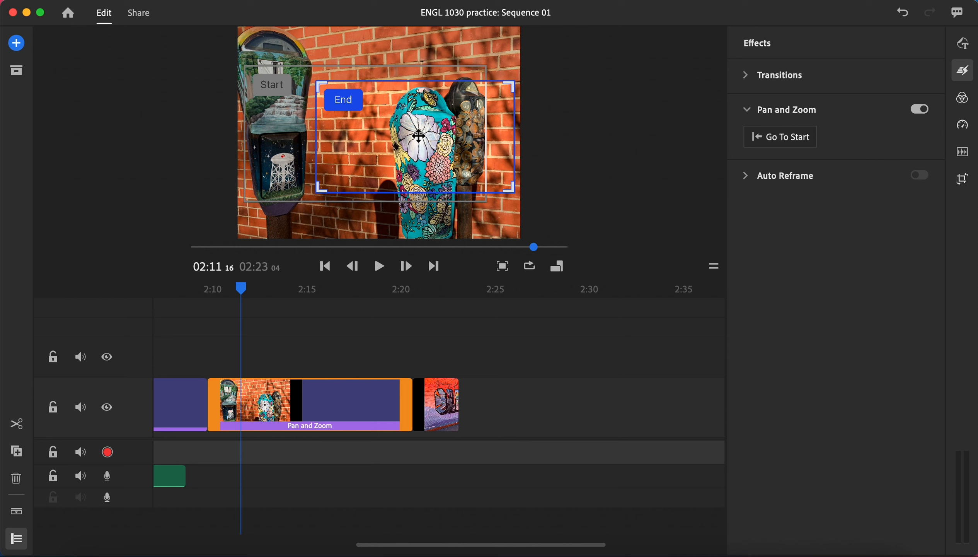
{"action": "mouse_move", "coordinate": [418, 135]}
{"action": "left_mouse_down"}
{"action": "mouse_move", "coordinate": [407, 134]}
{"action": "mouse_move", "coordinate": [417, 142]}
{"action": "left_mouse_up"}
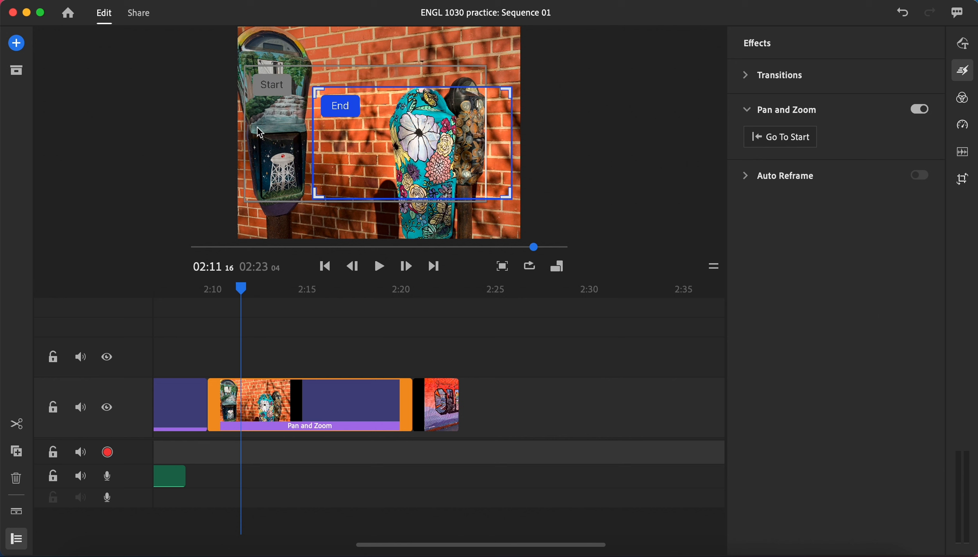
{"action": "left_click_drag", "start_coordinate": [383, 157], "coordinate": [397, 156]}
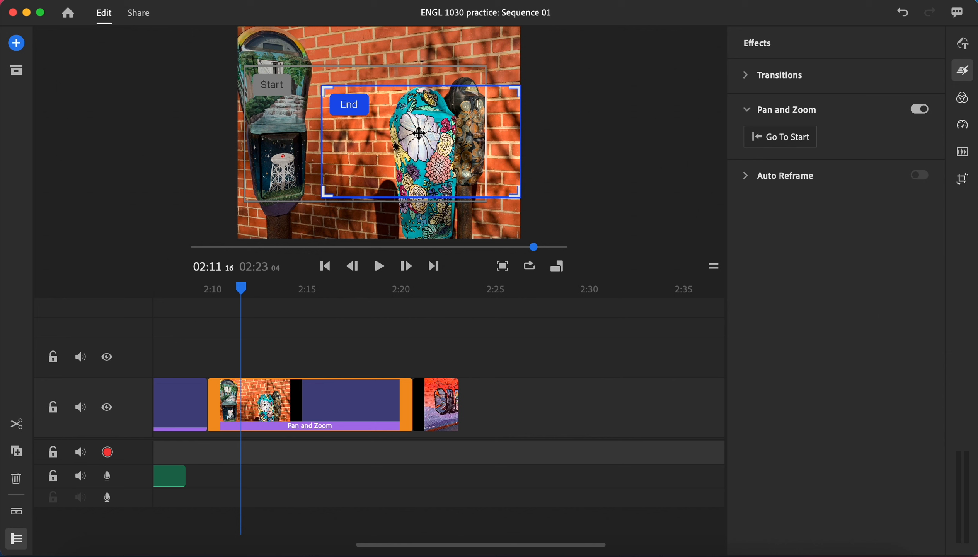
Shrink the parking meter photo's End frame from its corners and reposition it around the tops of the flowered and coin-covered meters.
{"action": "left_click_drag", "start_coordinate": [326, 95], "coordinate": [337, 98]}
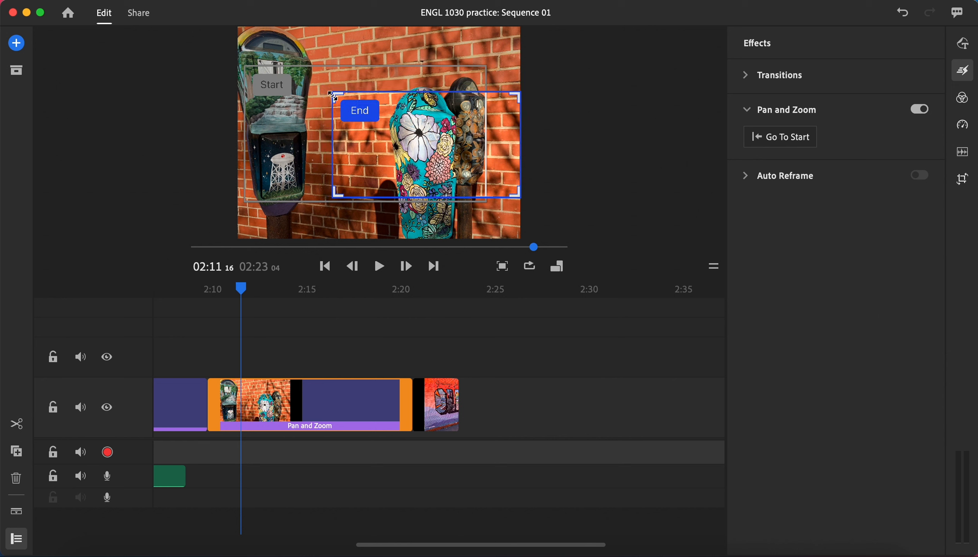
{"action": "left_click_drag", "start_coordinate": [437, 135], "coordinate": [437, 120]}
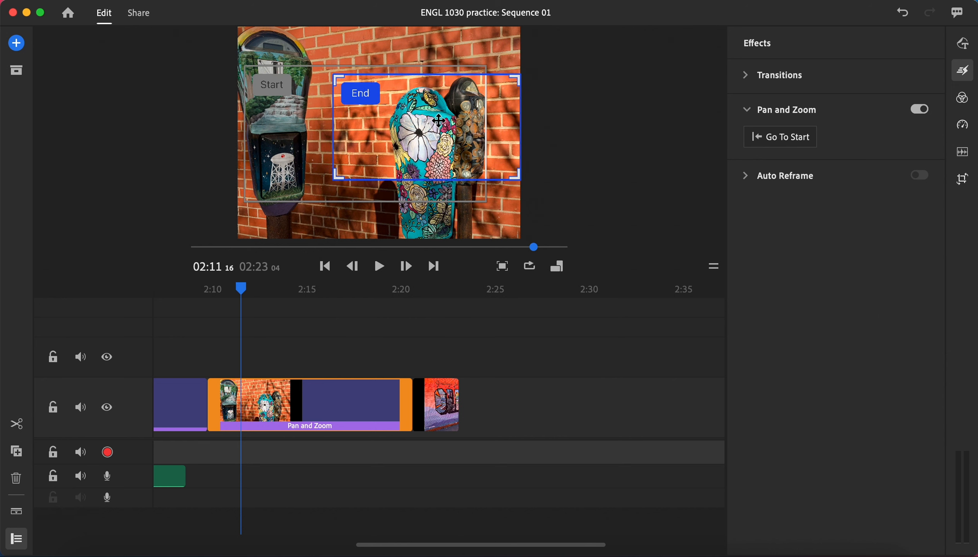
{"action": "left_click_drag", "start_coordinate": [513, 77], "coordinate": [500, 83]}
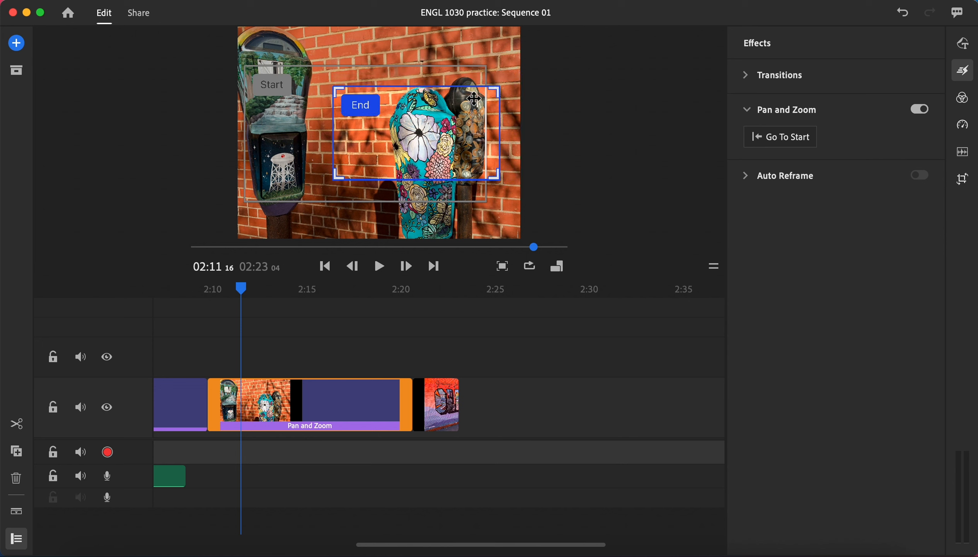
{"action": "left_click_drag", "start_coordinate": [446, 114], "coordinate": [455, 108]}
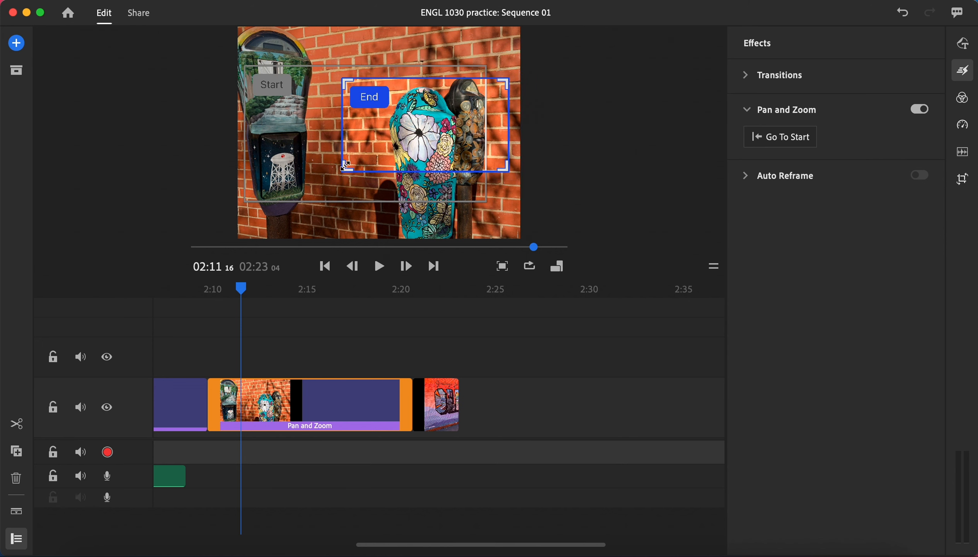
{"action": "left_click_drag", "start_coordinate": [345, 166], "coordinate": [353, 162]}
{"action": "left_click_drag", "start_coordinate": [402, 141], "coordinate": [397, 145]}
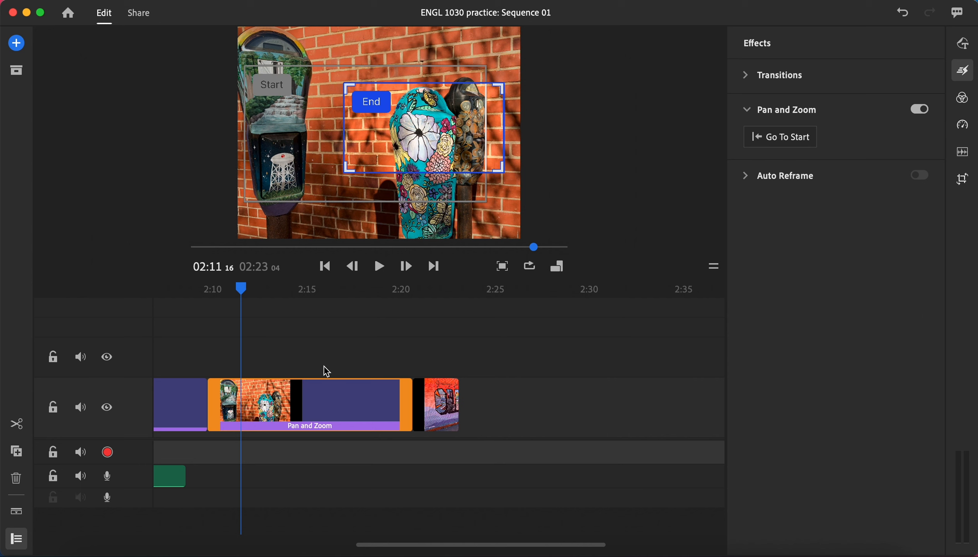
Play from the end of the campus photo into the parking meter photo to review its pan and zoom.
{"action": "left_click_drag", "start_coordinate": [245, 292], "coordinate": [199, 289]}
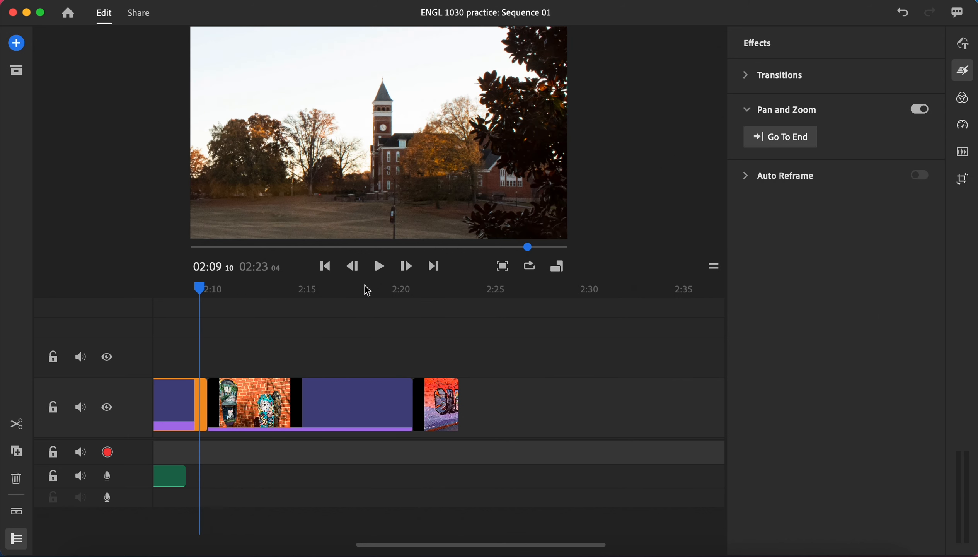
{"action": "left_click", "coordinate": [379, 268]}
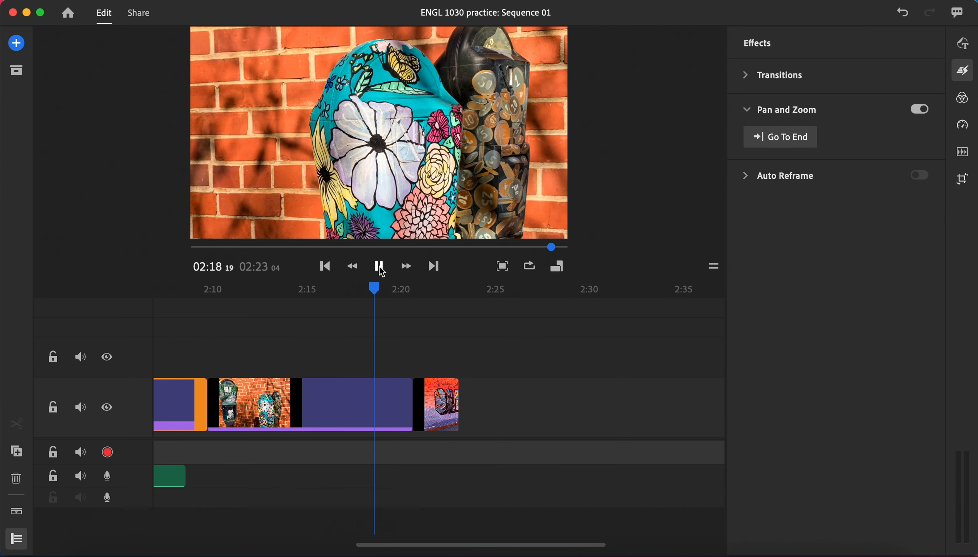
{"action": "left_click", "coordinate": [380, 267]}
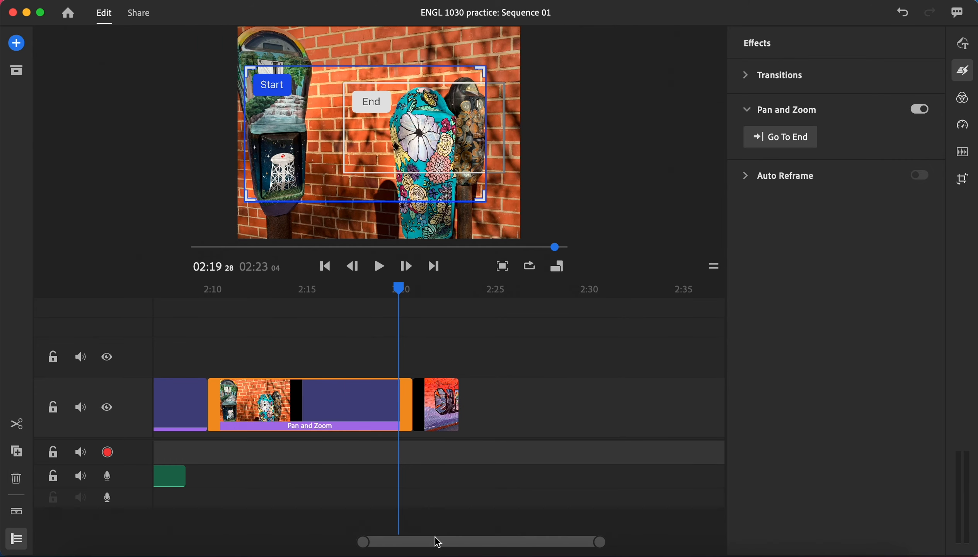
Play from the end of the water clip through the campus and parking meter photos to review both motions in sequence.
{"action": "left_click_drag", "start_coordinate": [404, 288], "coordinate": [234, 363]}
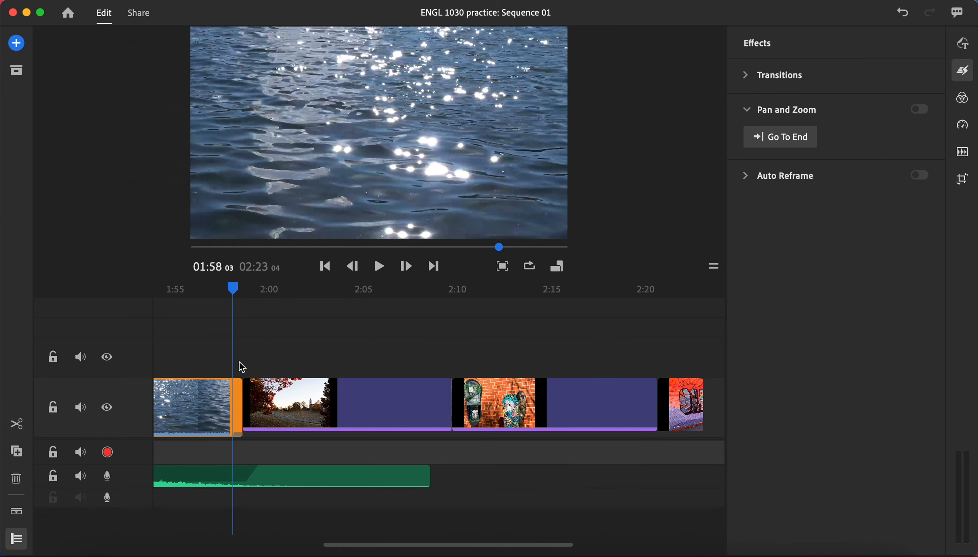
{"action": "left_click", "coordinate": [381, 268]}
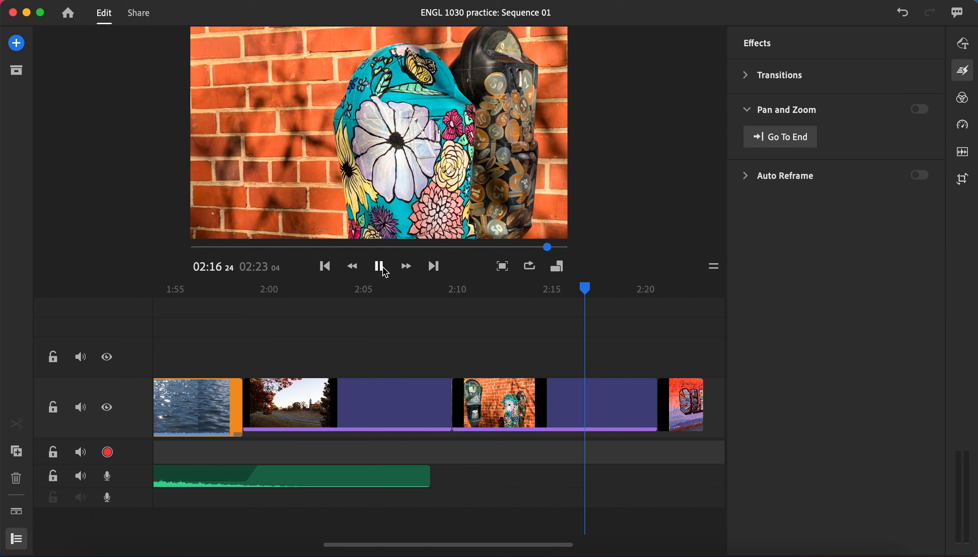
{"action": "left_click", "coordinate": [379, 266]}
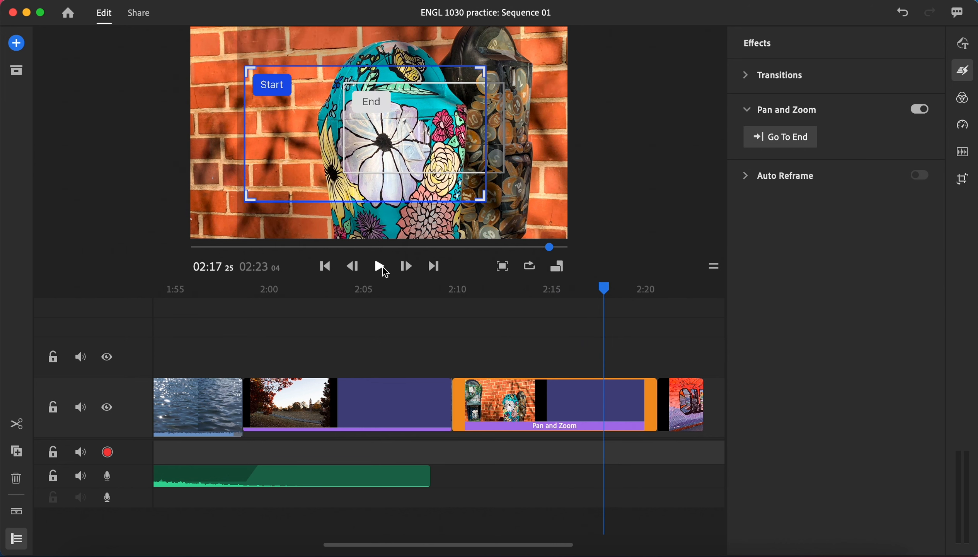